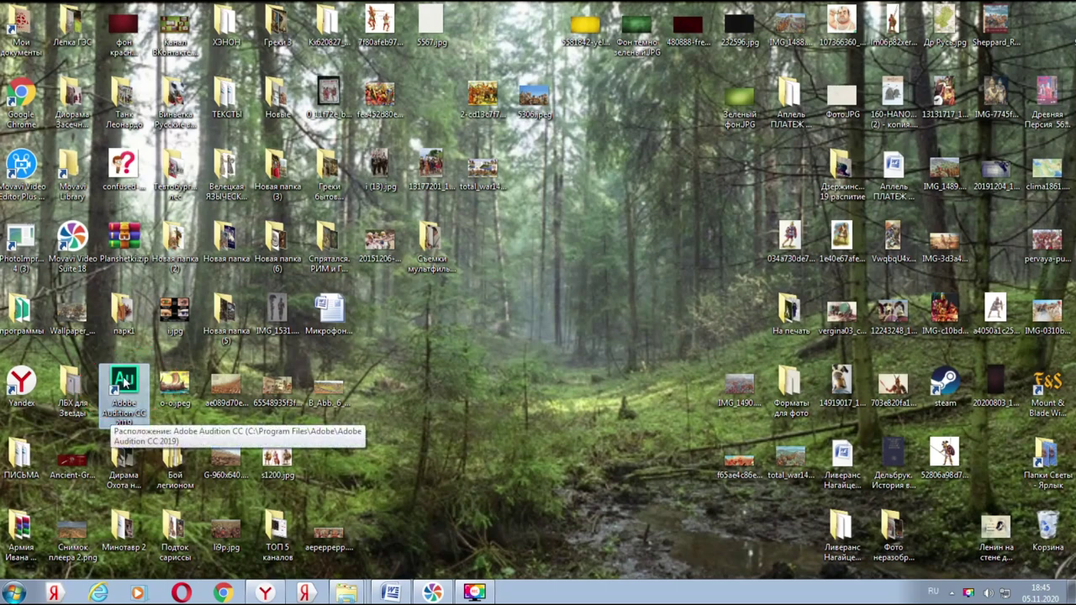
Launch Adobe Audition CC 2019 and start creating a new audio file
double_click(124, 380)
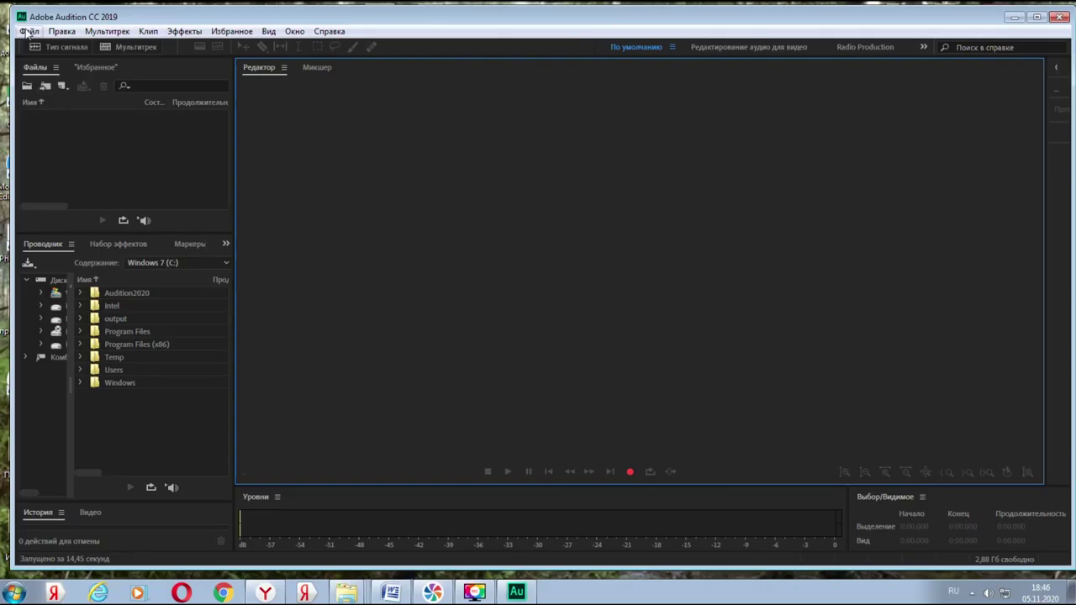
left_click(29, 32)
mouse_move(43, 48)
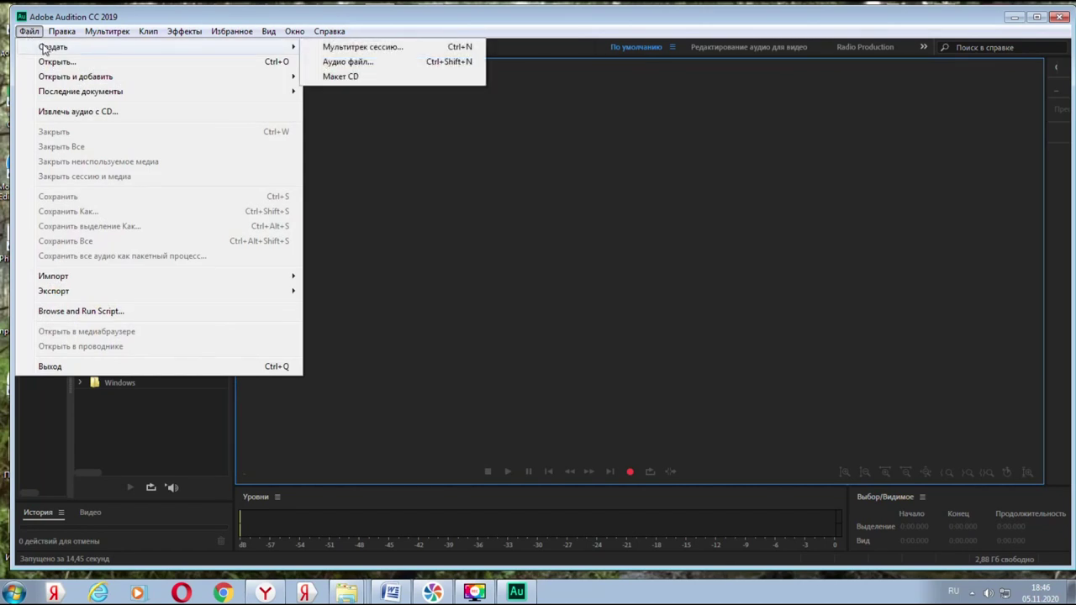
left_click(339, 67)
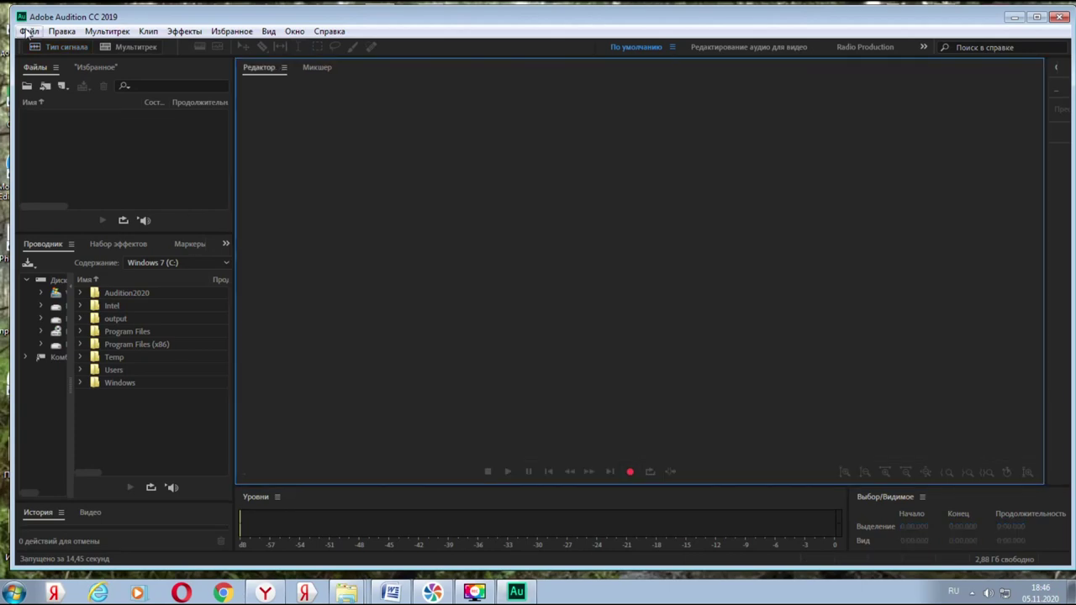
left_click(28, 32)
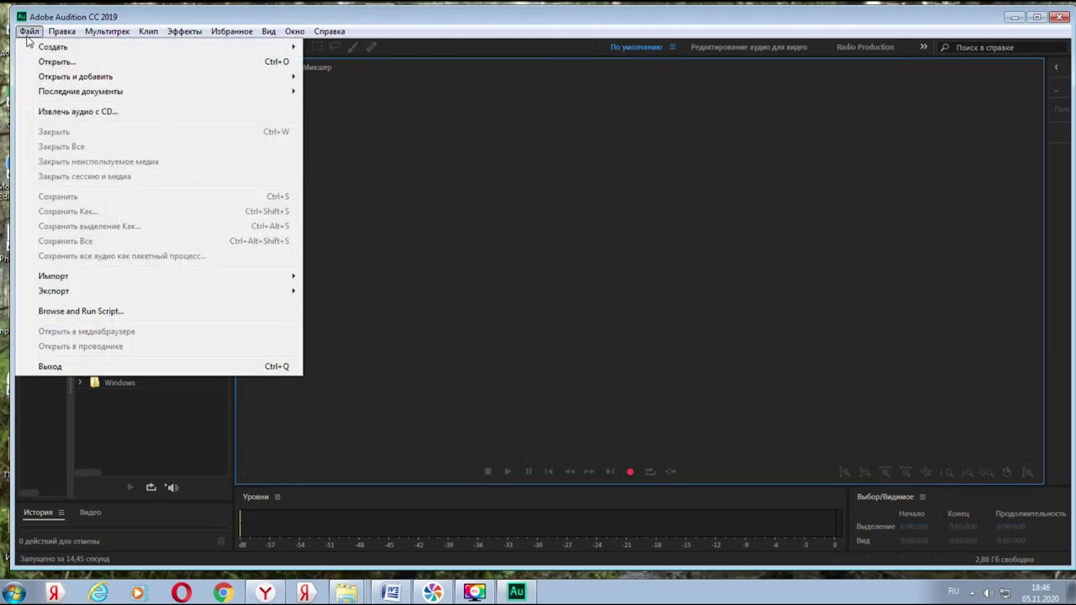
mouse_move(44, 49)
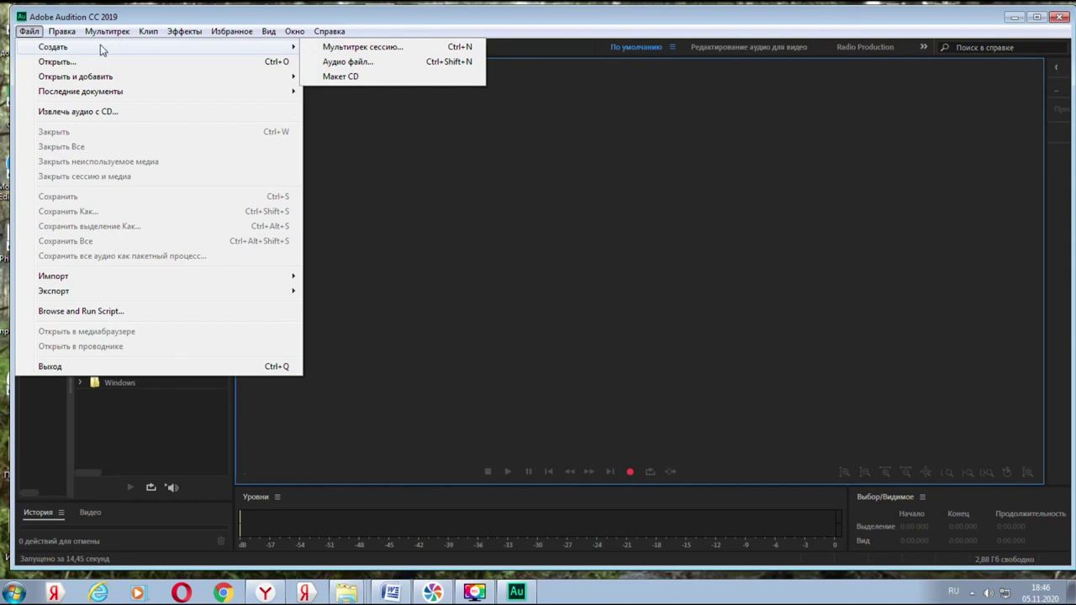
mouse_move(294, 52)
left_click(345, 62)
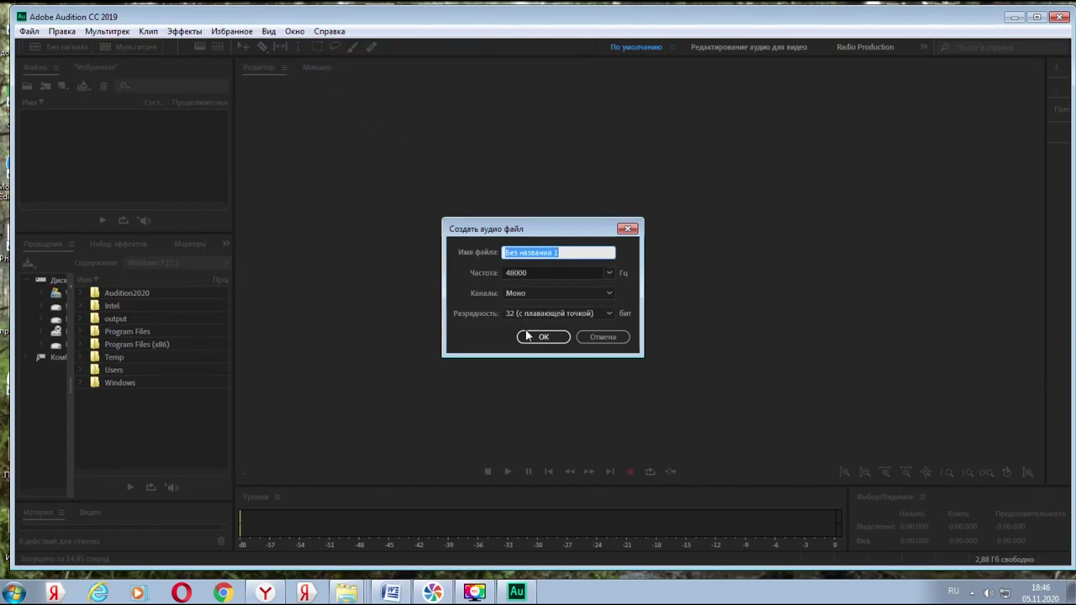
Name the new audio file "Проба звука" and create it at 48000 Hz, mono, 32-bit float
left_click(566, 253)
key("BackSpace")
key("BackSpace")
key("BackSpace")
key("BackSpace")
key("BackSpace")
key("BackSpace")
key("BackSpace")
key("BackSpace")
key("BackSpace")
type("П")
left_click(543, 337)
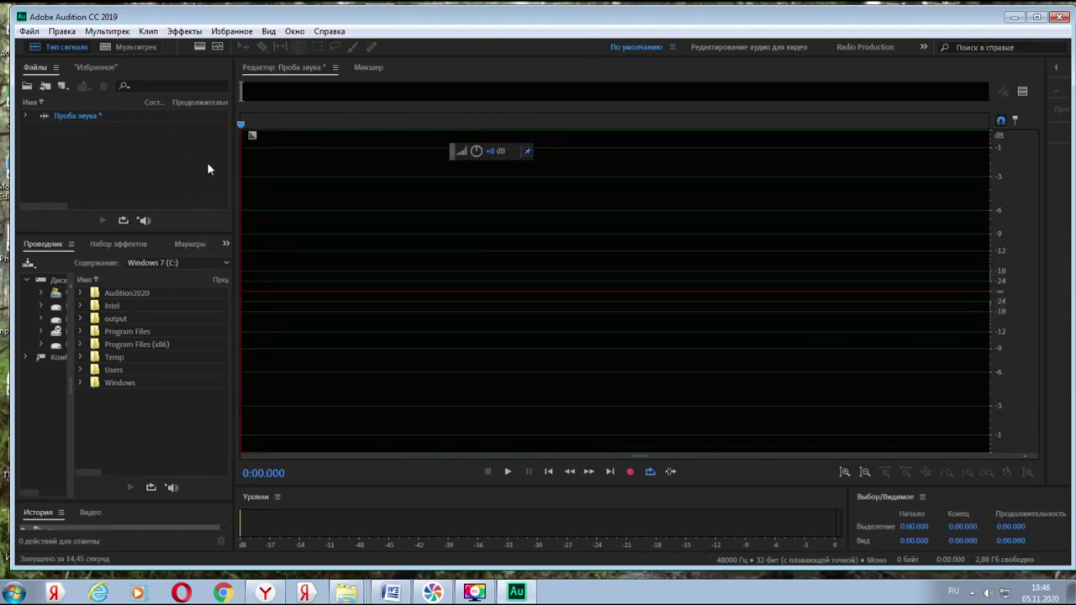
Record a voice sample of about 14 seconds that starts with roughly seven seconds of background noise only
left_click(630, 472)
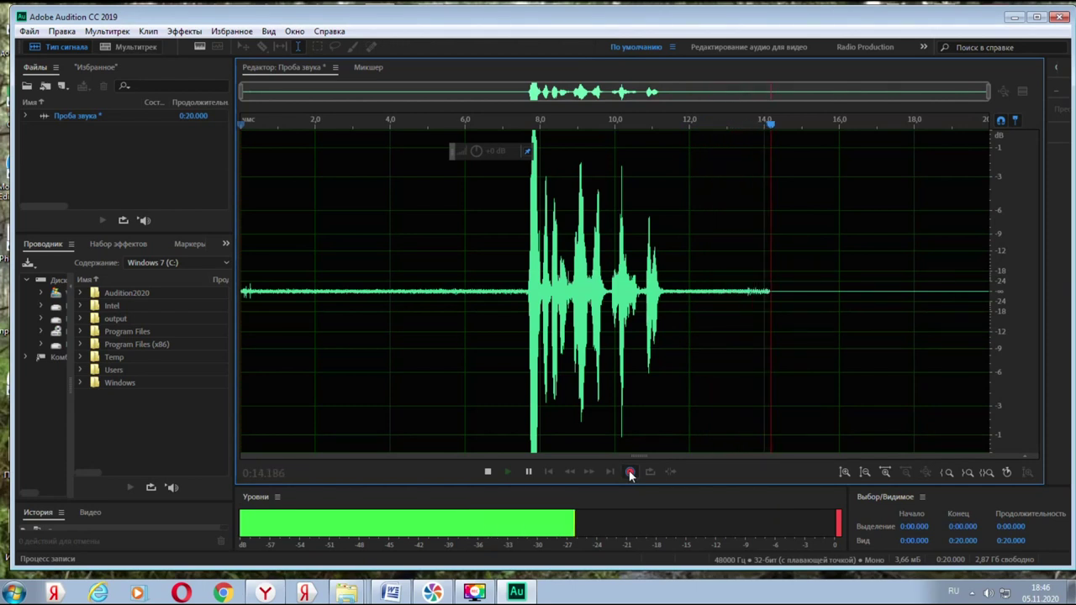
left_click(631, 473)
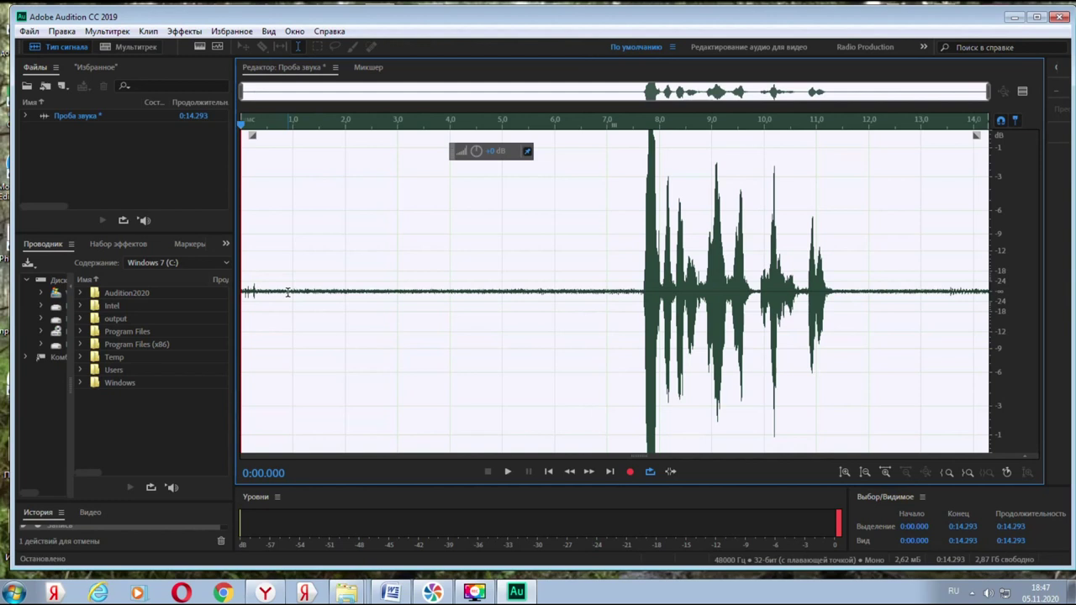
left_click(630, 471)
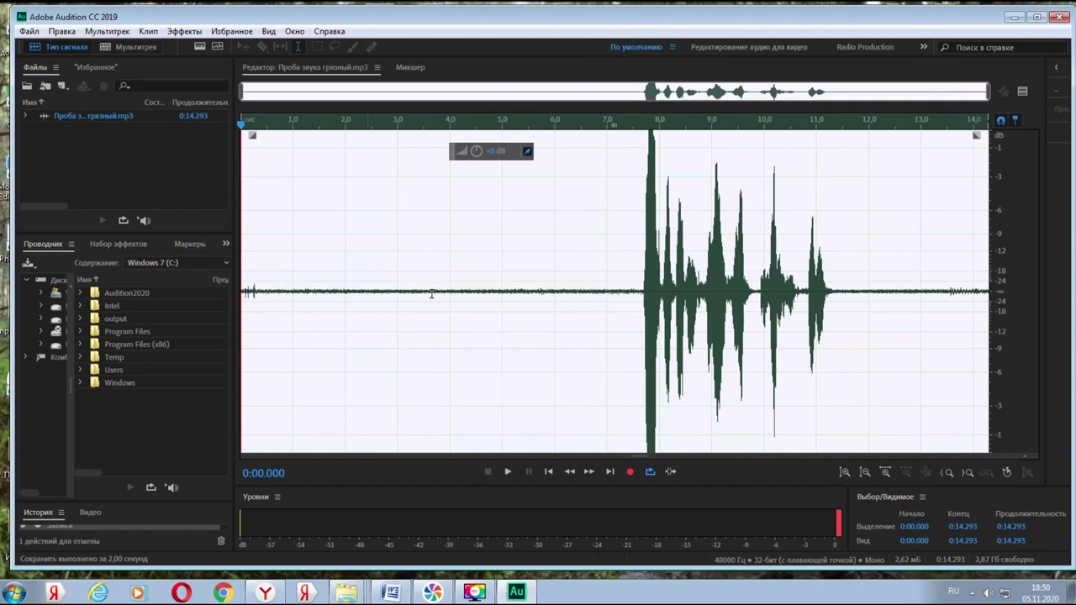
Capture a noise print from the speech-free stretch between about 0:00.438 and 0:07.146
left_click_drag(264, 291, 615, 294)
left_click(185, 31)
mouse_move(232, 274)
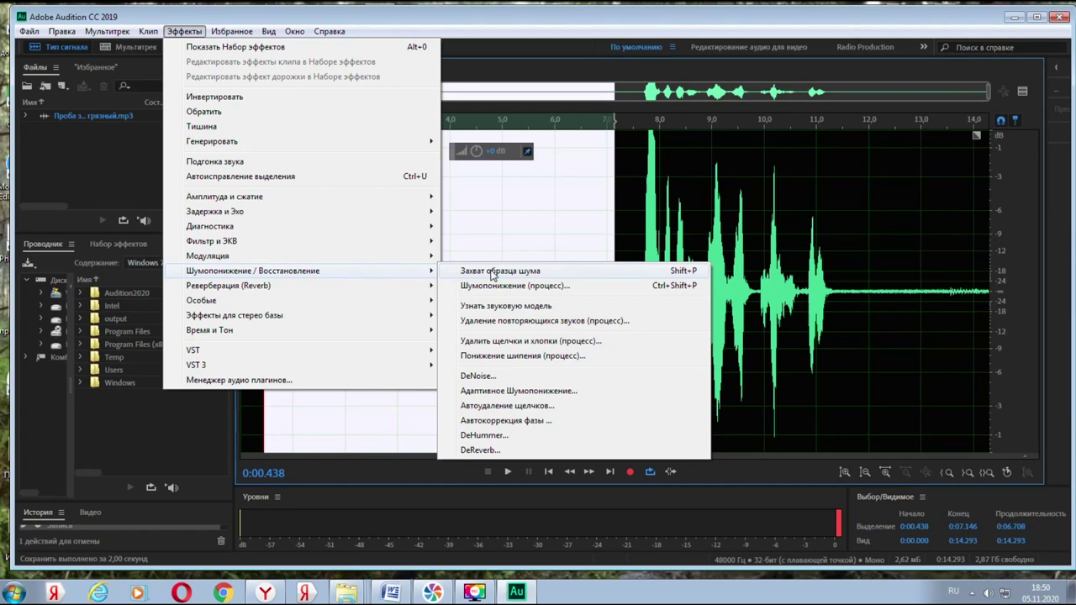
left_click(493, 272)
Select the entire recording and open the Noise Reduction process for it
double_click(625, 239)
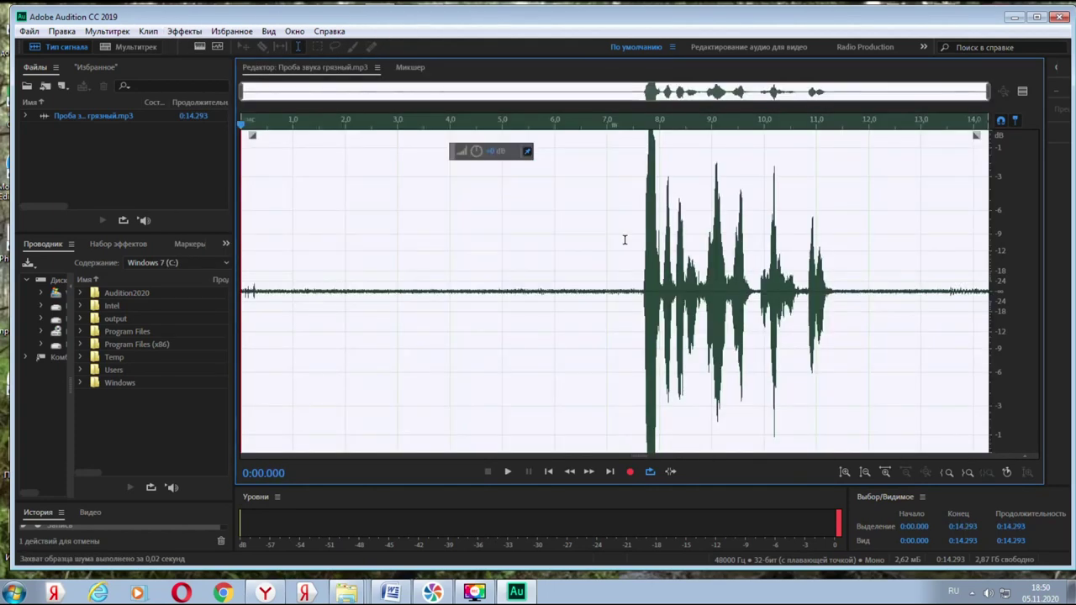
left_click(183, 32)
mouse_move(252, 271)
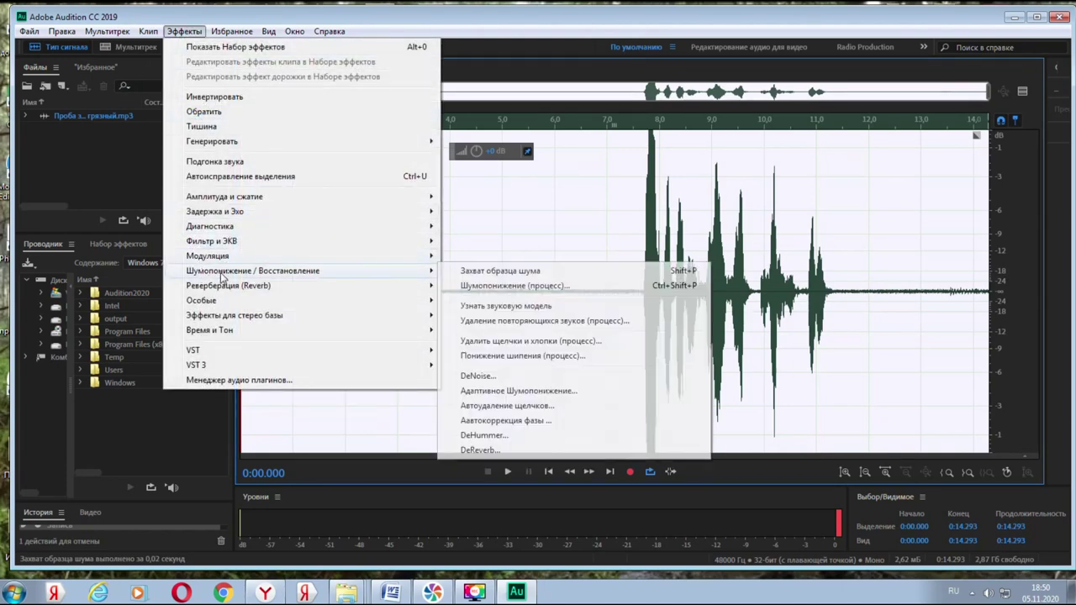
left_click(512, 286)
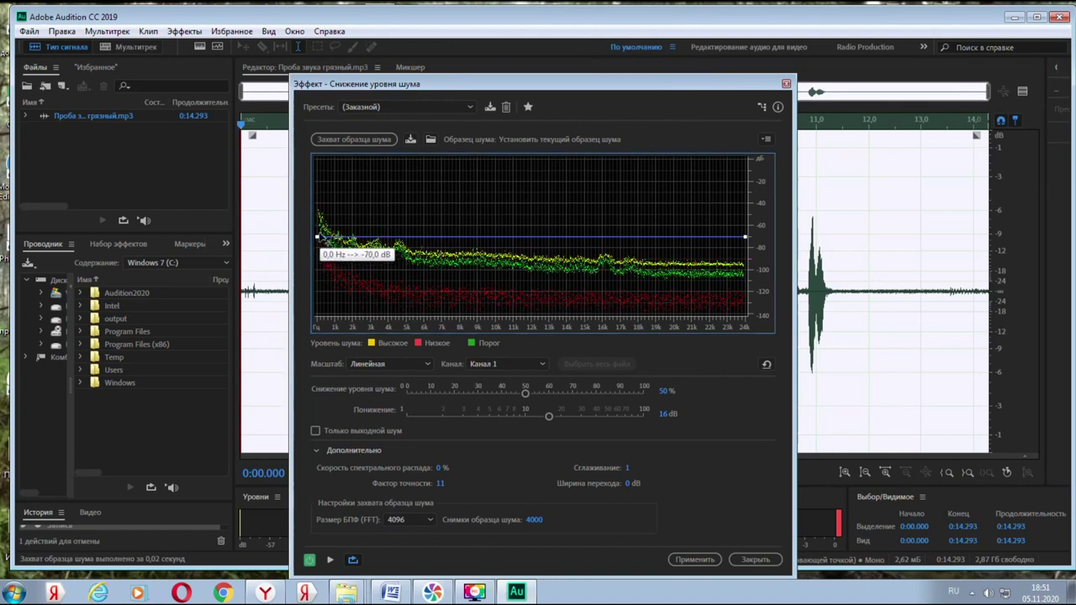
Shape the noise reduction curve with control points just above the high noise level across the spectrum, and apply the effect at 50% and 16 dB
left_click_drag(318, 238, 355, 238)
left_click(388, 243)
left_click(422, 245)
left_click(467, 248)
left_click(509, 250)
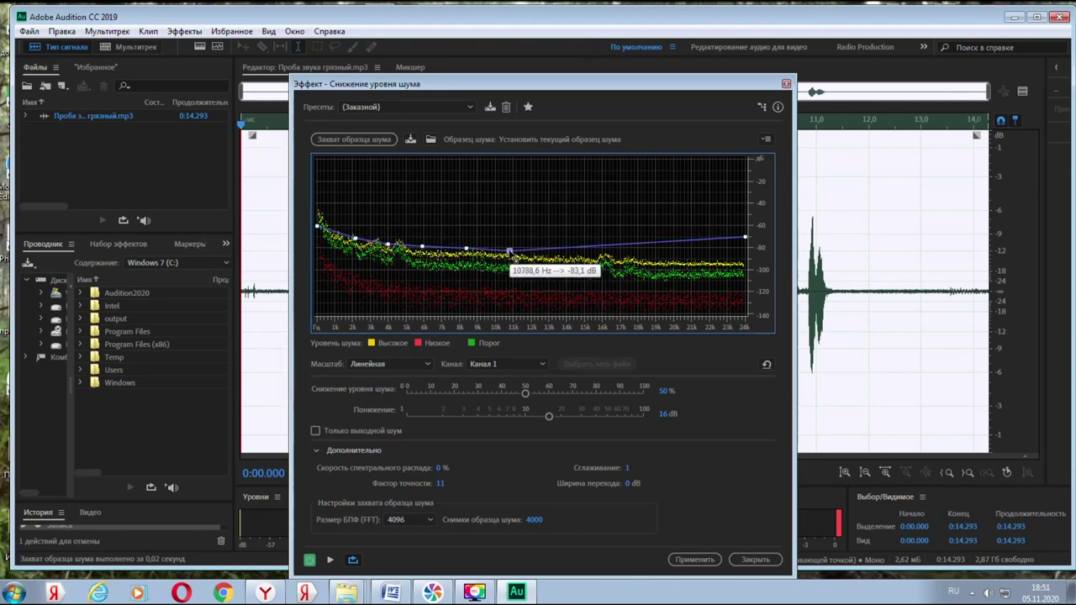
left_click(579, 251)
left_click(634, 251)
left_click(660, 253)
left_click(692, 253)
left_click(723, 249)
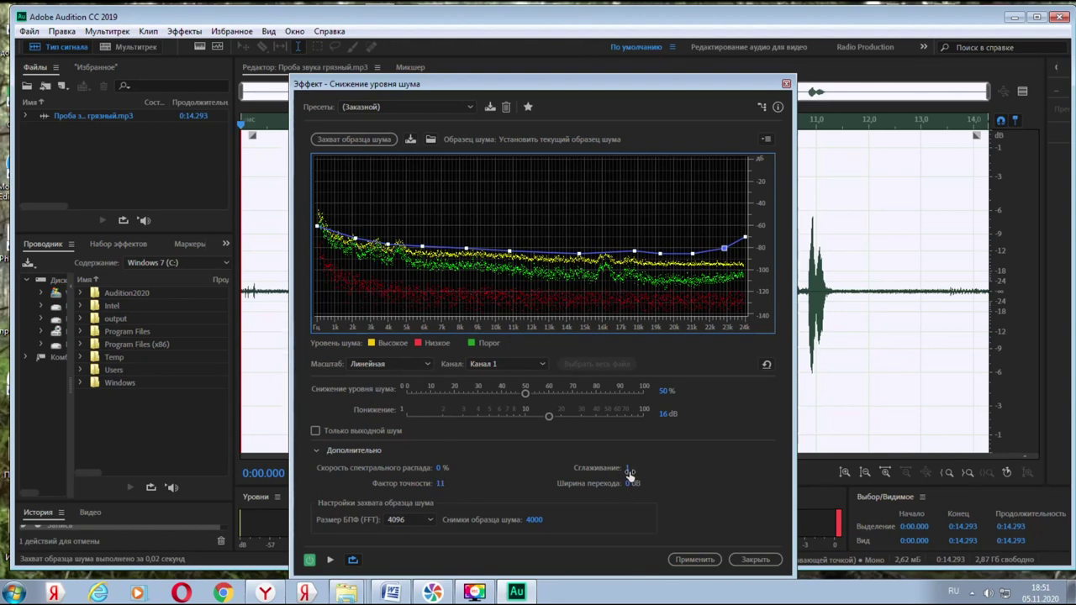
left_click(691, 564)
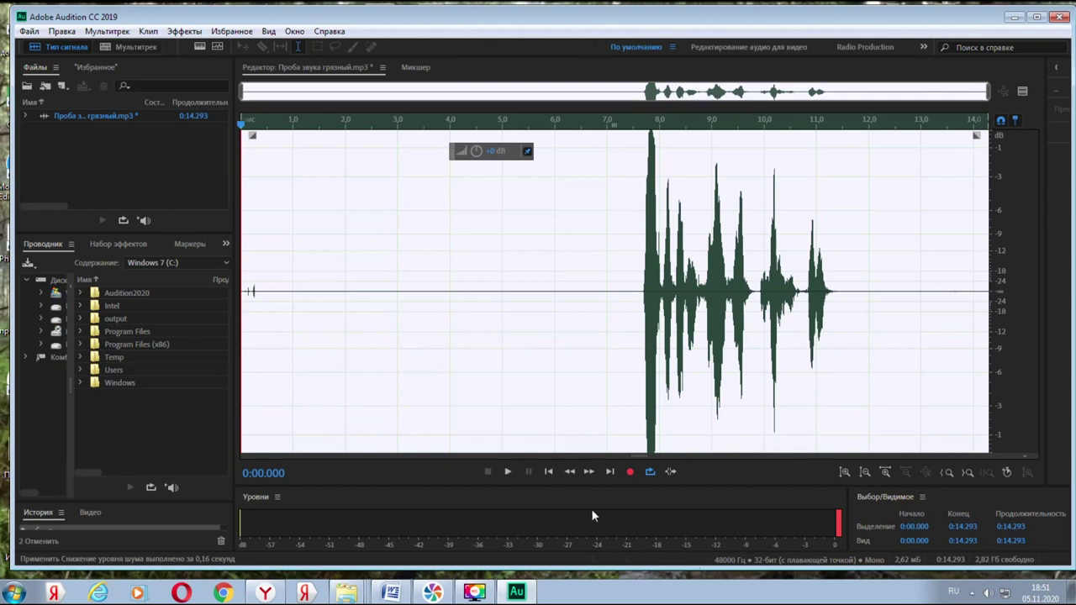
Apply the Parametric Equalizer to the recording with the preset "Максимизация громкости"
left_click(183, 31)
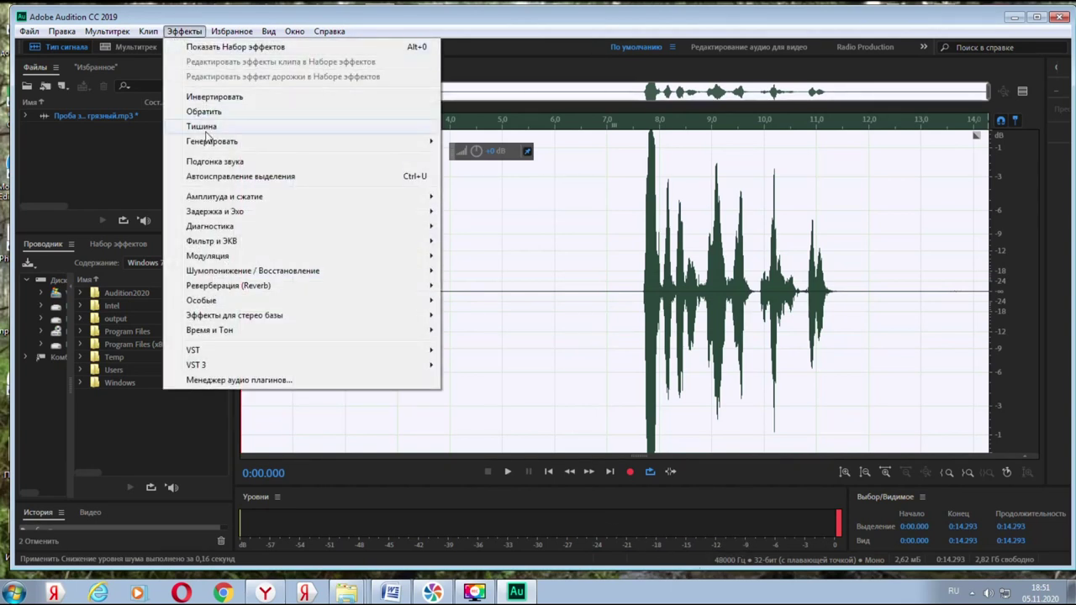
mouse_move(404, 241)
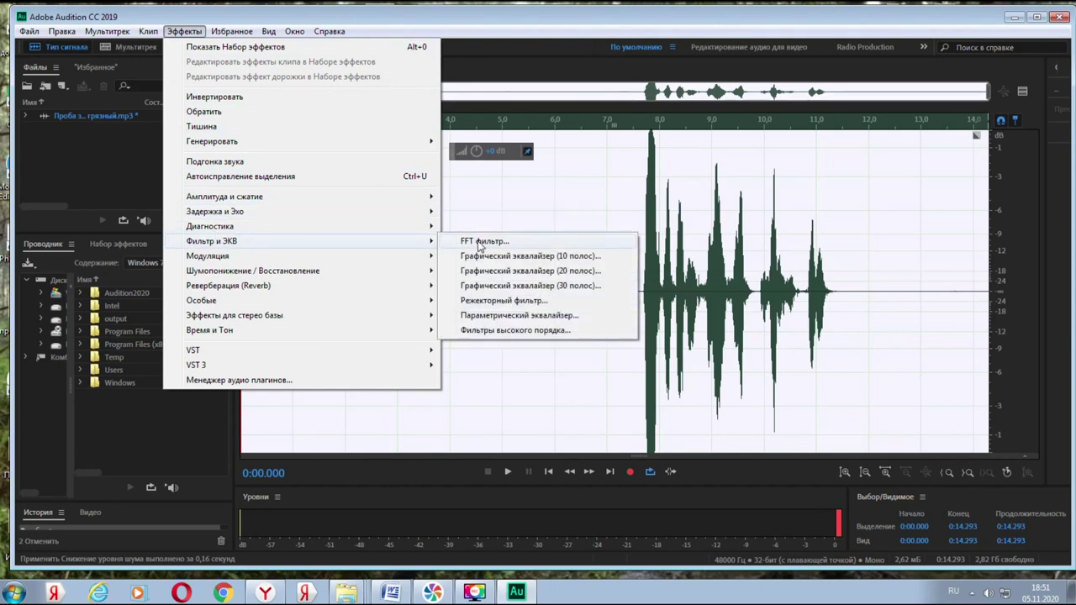
left_click(491, 316)
left_click(730, 456)
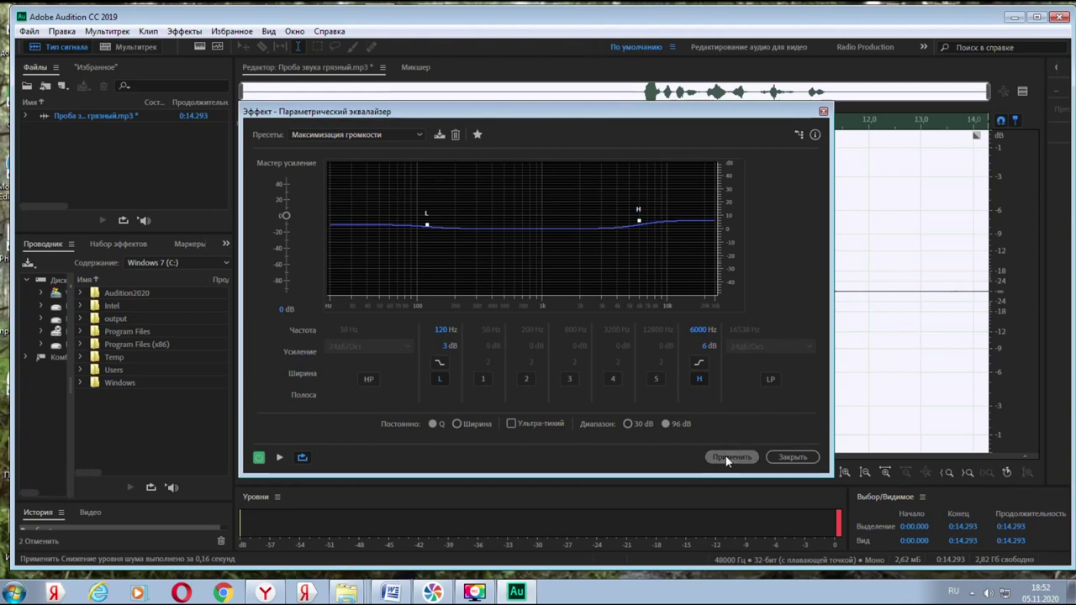
Normalize the whole recording to 95.8%
left_click(183, 32)
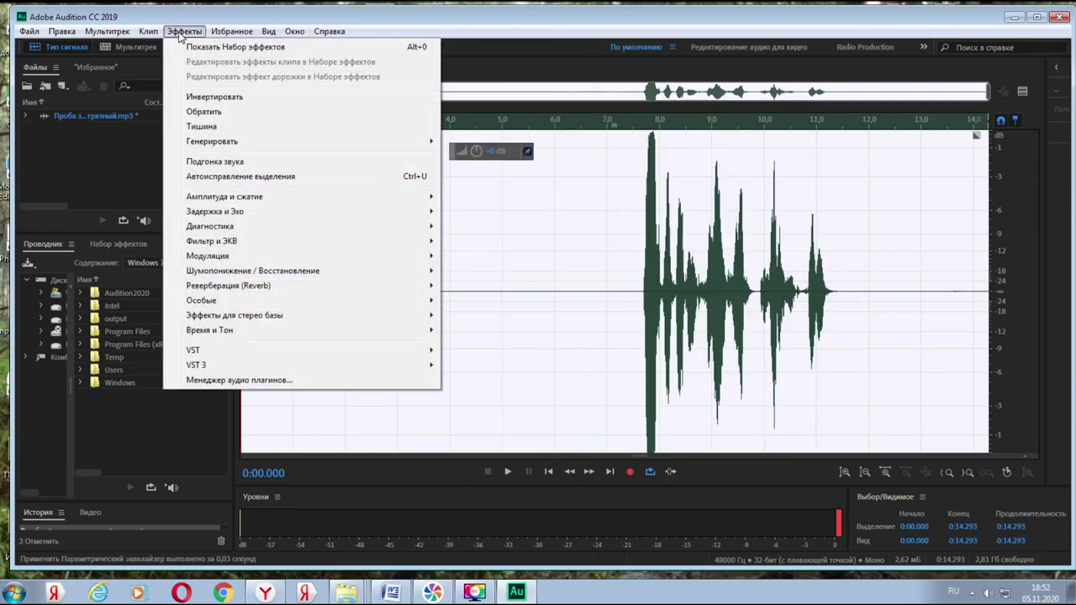
mouse_move(319, 198)
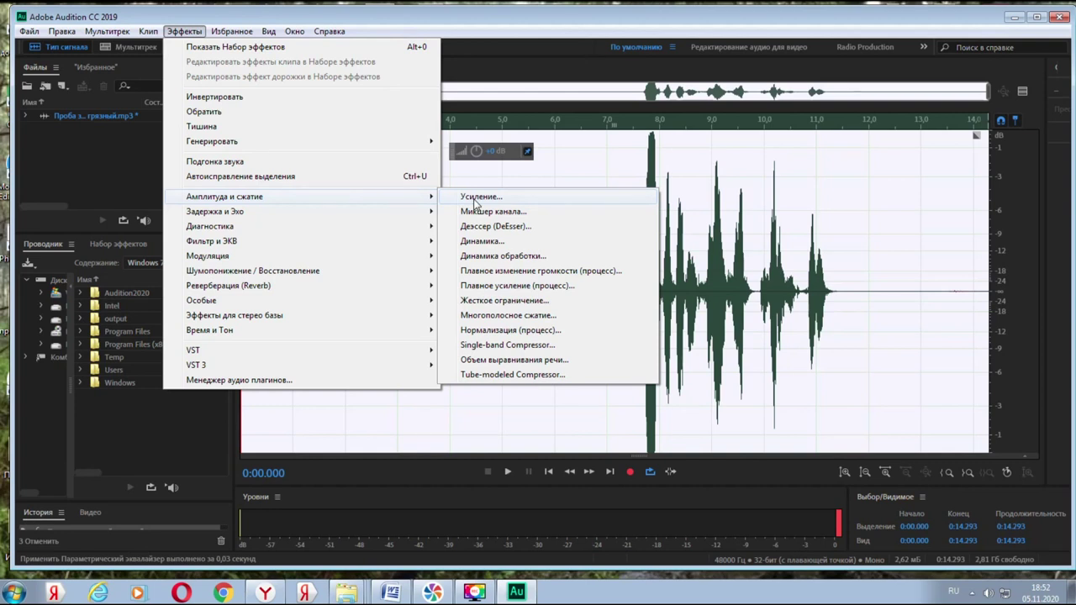
left_click(478, 331)
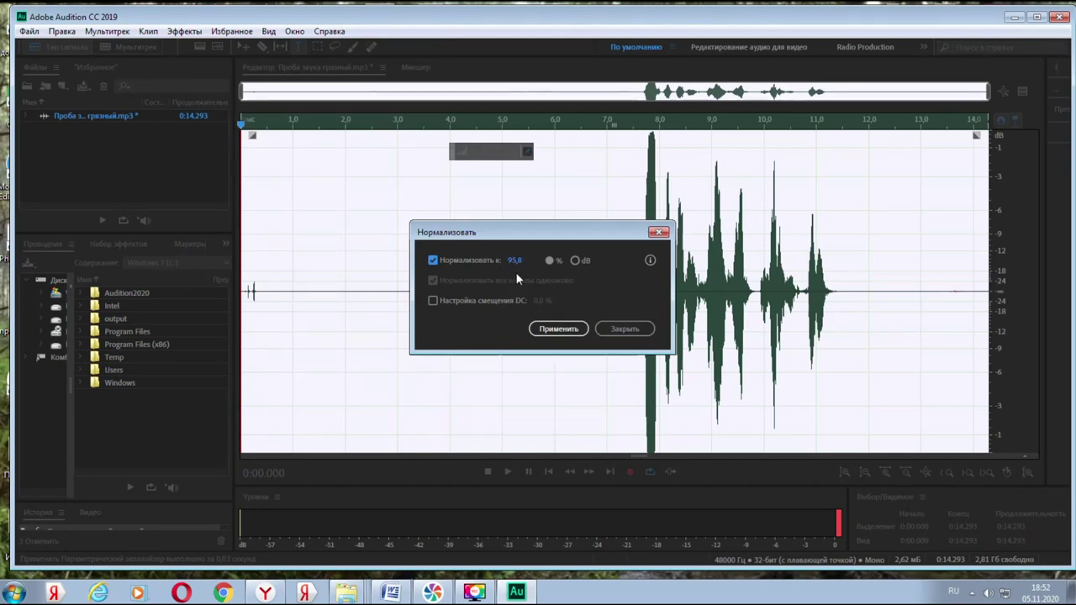
left_click(558, 328)
Apply Dynamics Processing with 2.06:1 compression above -20 dB and 1.13:1 expansion below -20 dB
left_click(183, 31)
mouse_move(242, 196)
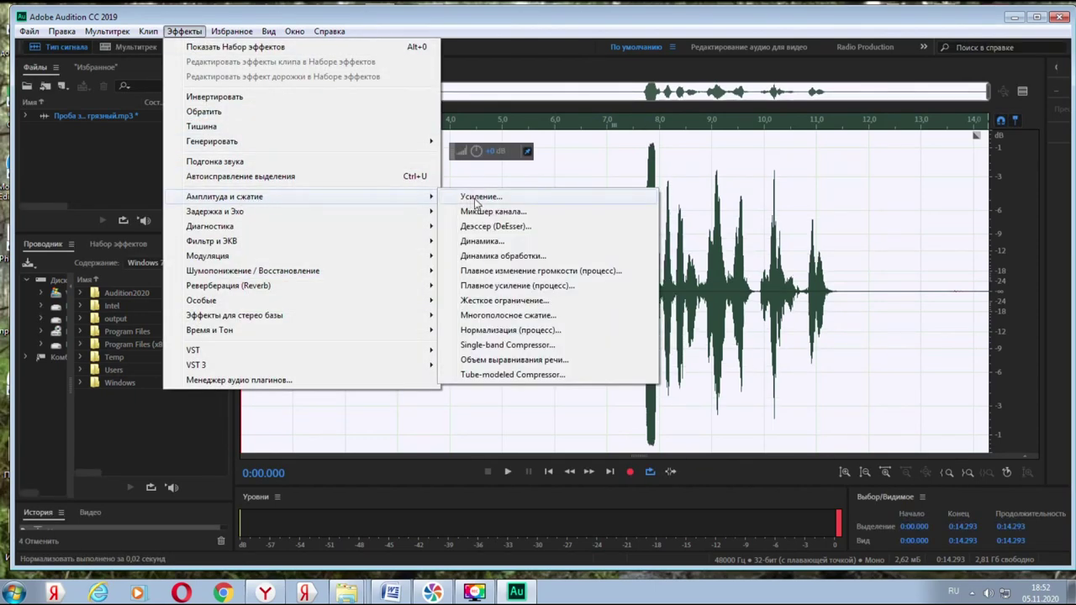
left_click(505, 256)
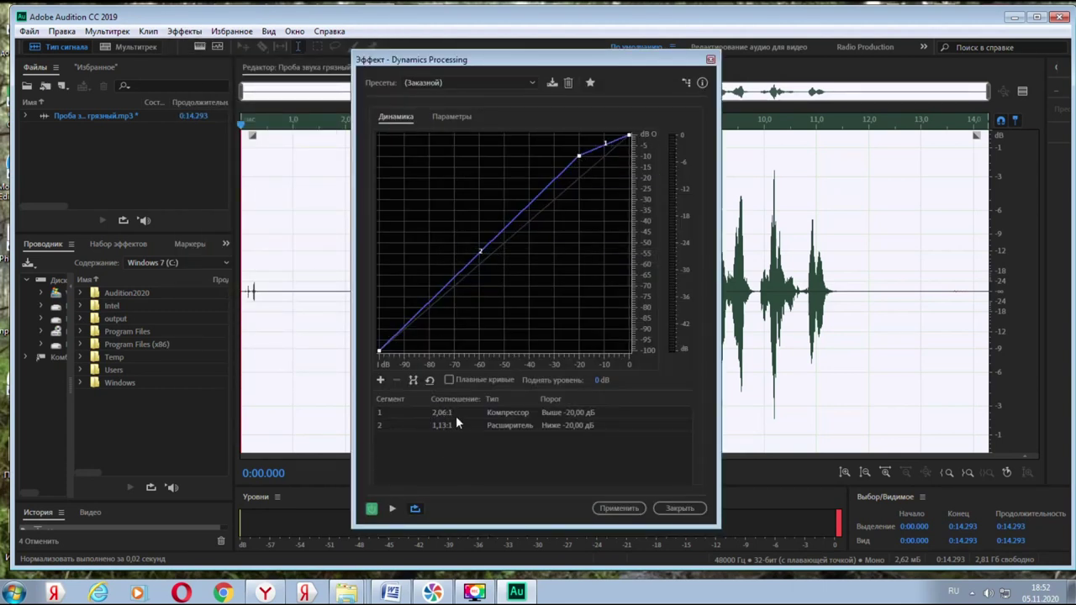
left_click(617, 510)
Open the Normalize process again for the compressed recording
left_click(183, 32)
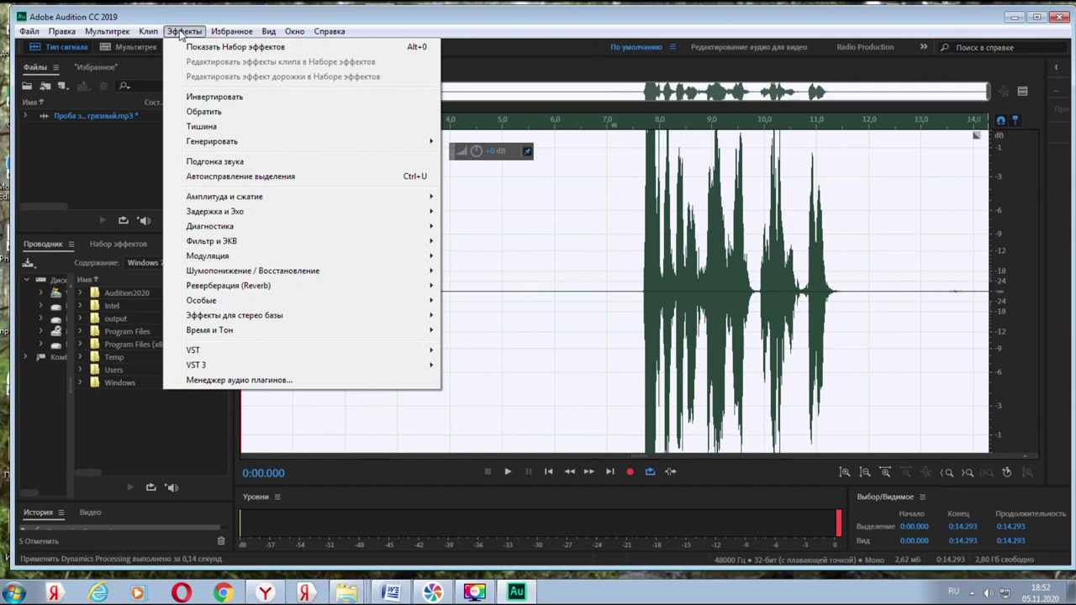
mouse_move(260, 200)
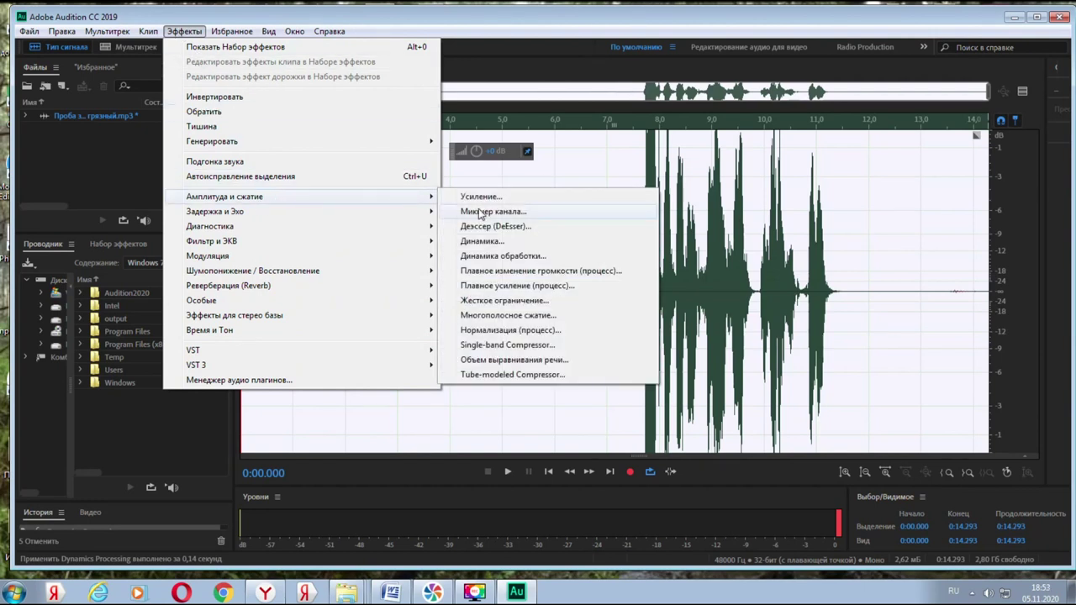
left_click(485, 331)
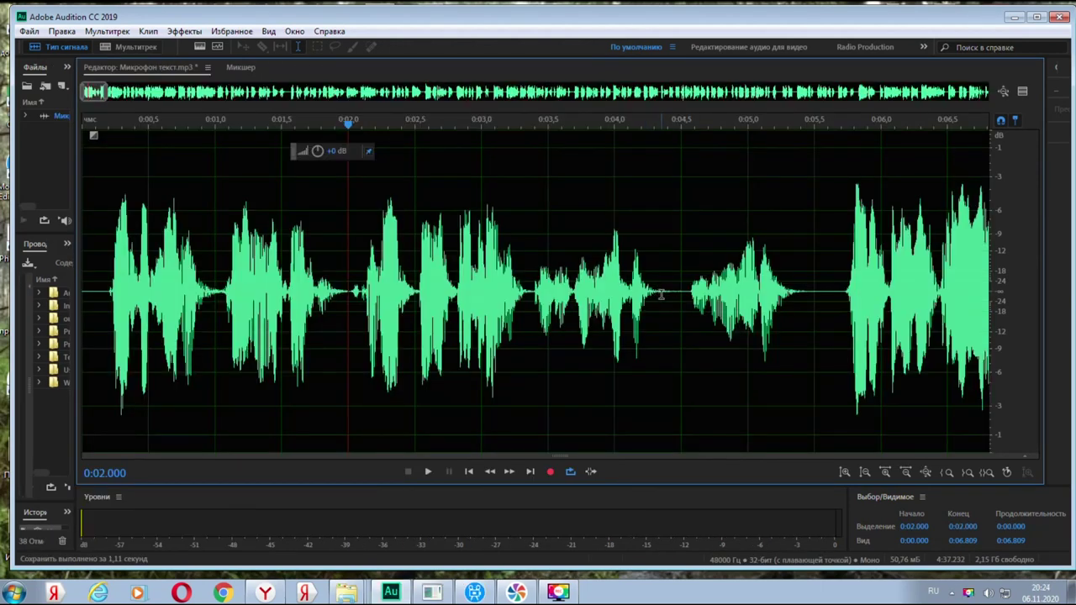
In "Микрофон текст.mp3", shorten the pauses at 0:04.350 and 0:05.328 by about 0.15 and 0.13 seconds, and delete the quiet phrase from 0:04.365 to 0:05.288
left_click_drag(662, 294, 685, 301)
key("Delete")
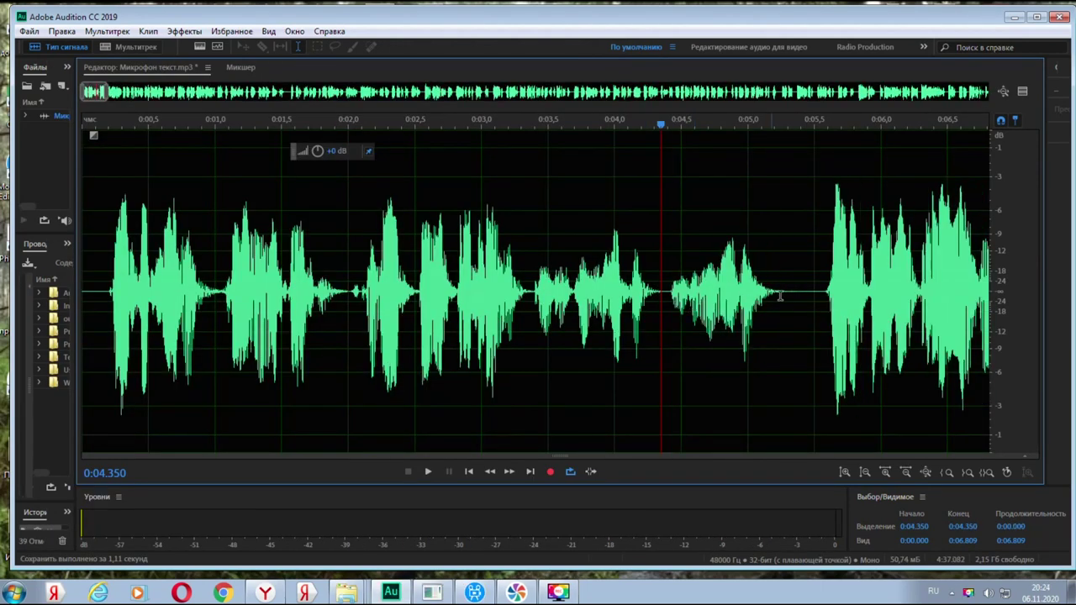
left_click_drag(791, 291, 809, 294)
key("Delete")
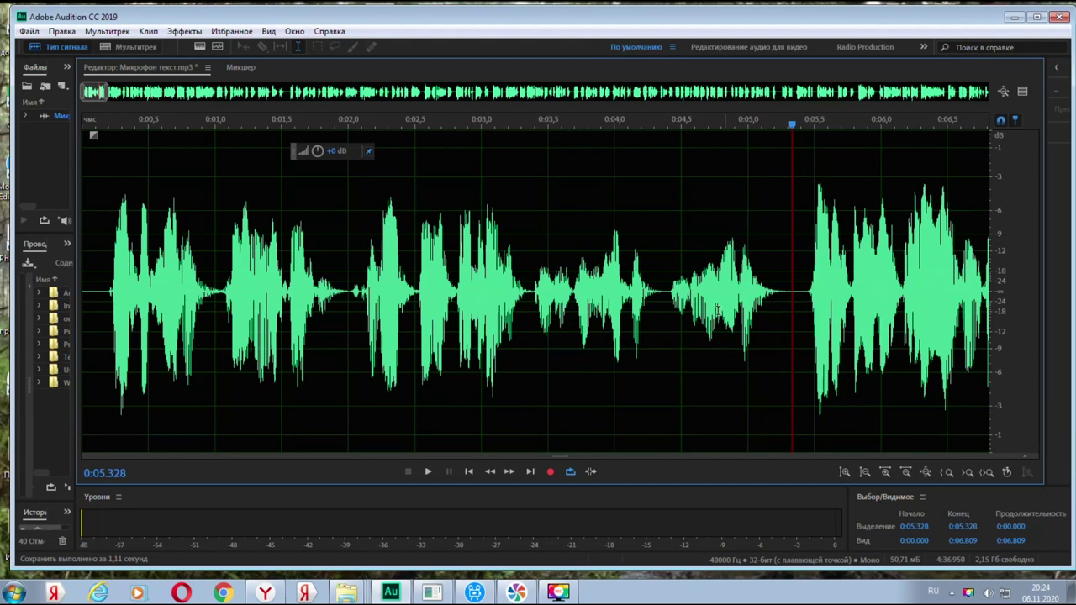
left_click_drag(664, 296, 781, 301)
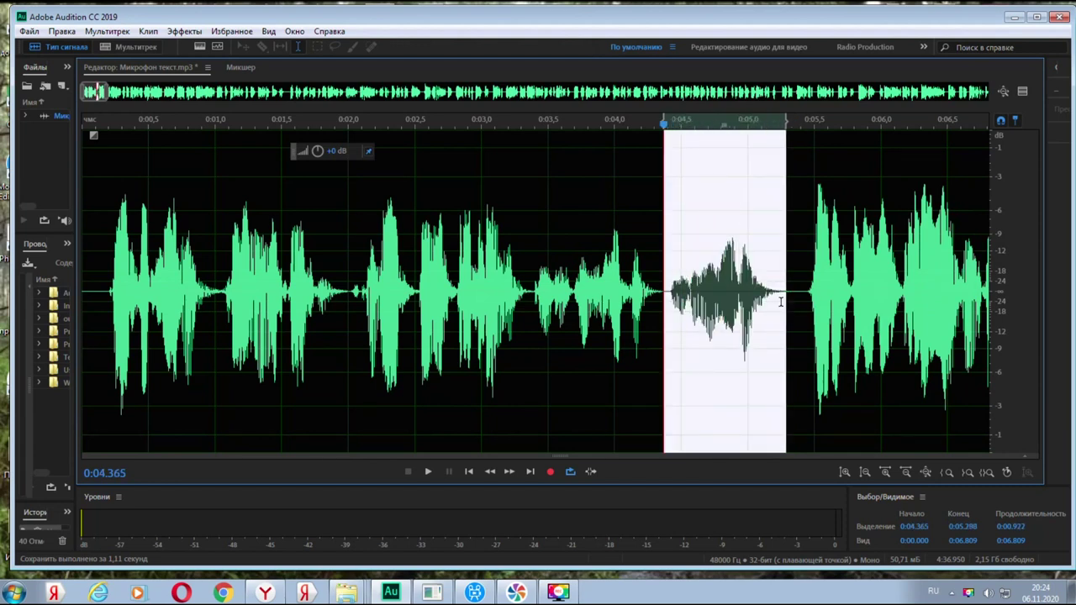
key("Delete")
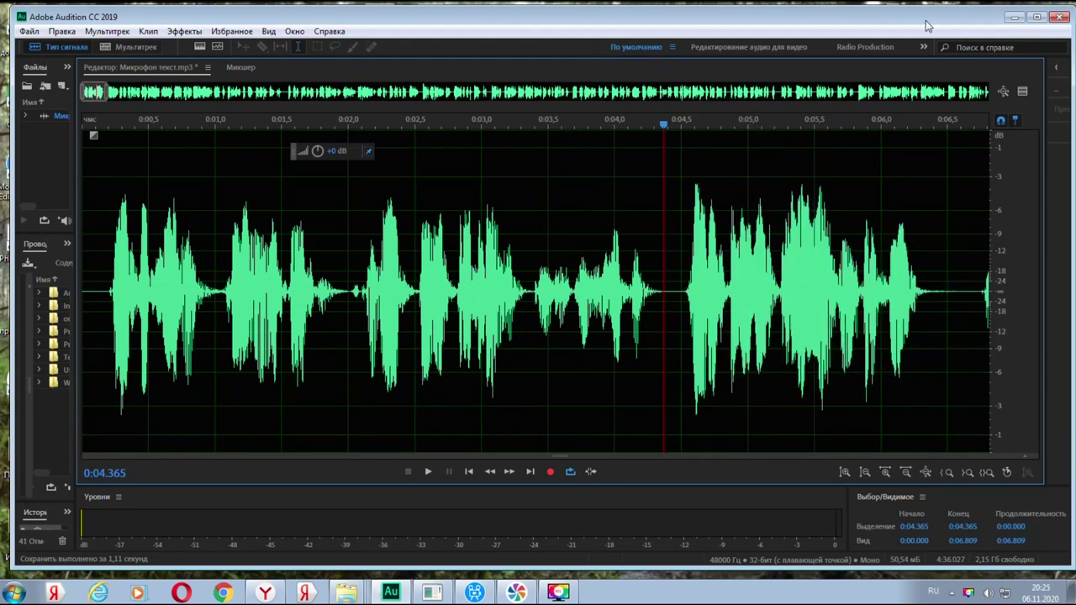